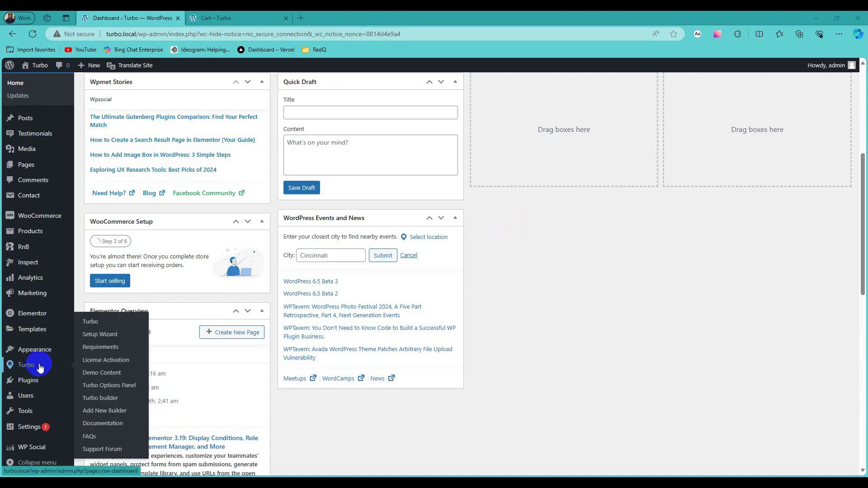
Step: Open the Cart Page Builder from the Turbo builder list and keep its template type as Cart
click(99, 401)
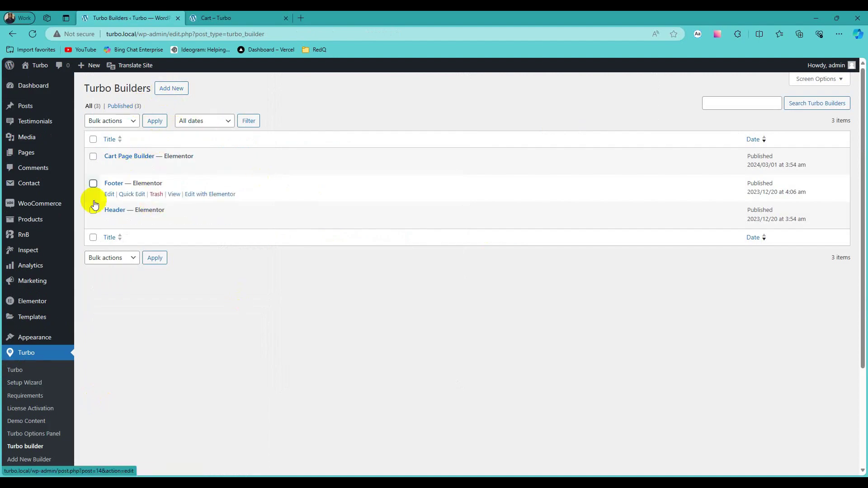
click(127, 157)
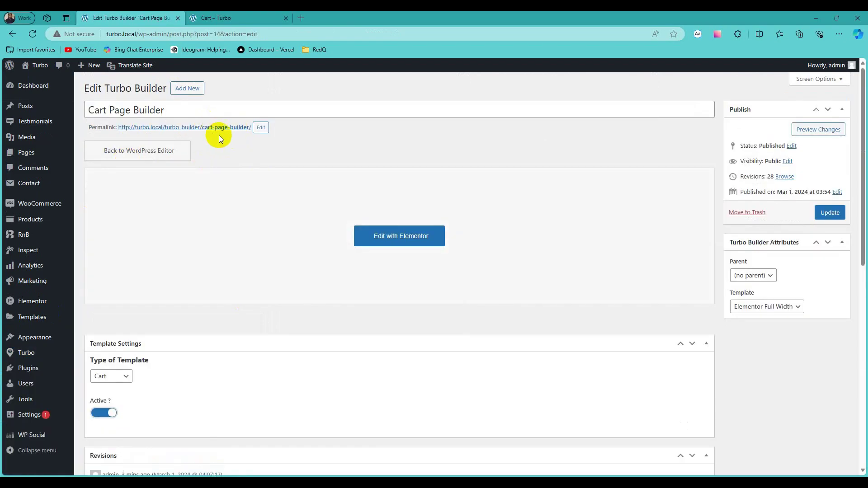
scroll(221, 145, down, 2)
click(110, 319)
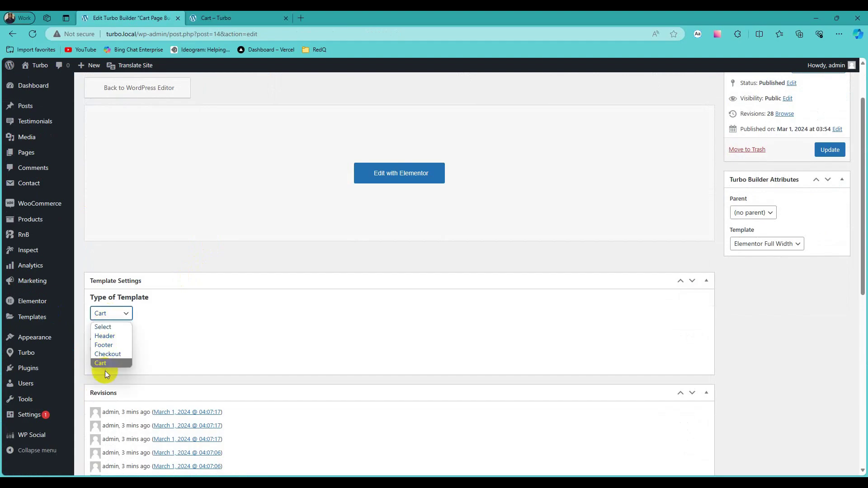
click(139, 359)
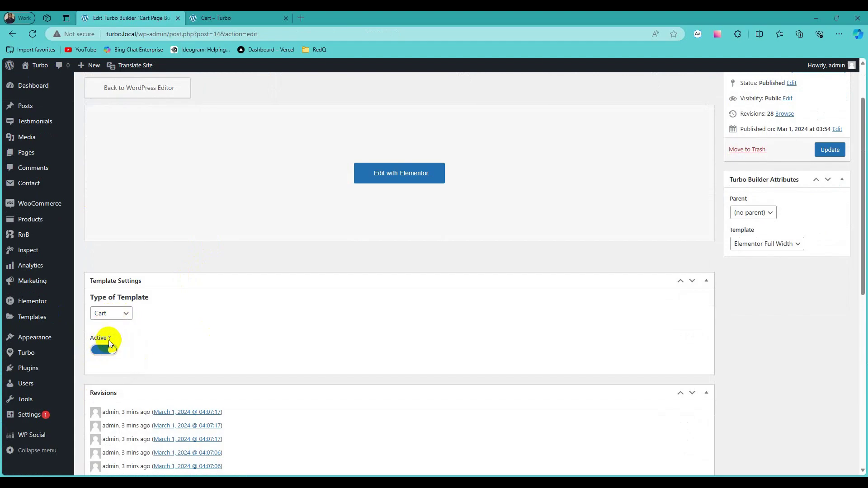
Step: Keep the Elementor Full Width layout and open the template in the Elementor editor
scroll(635, 335, up, 1)
scroll(635, 336, up, 2)
click(768, 307)
click(783, 339)
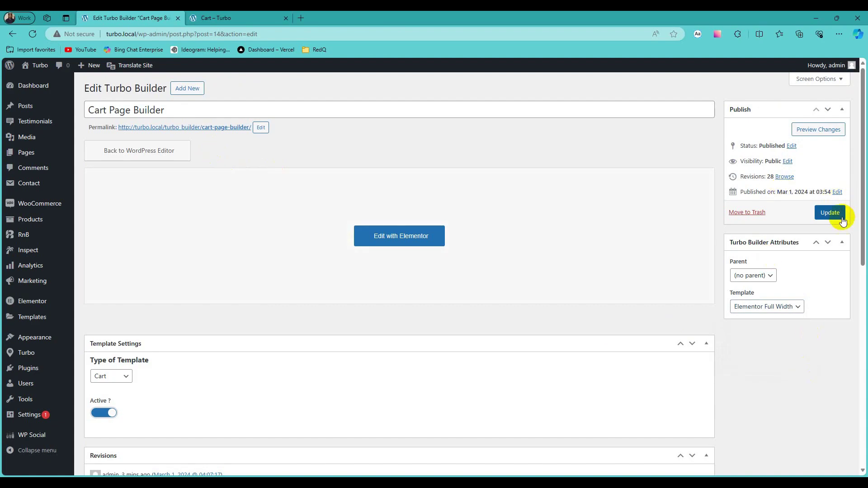
click(391, 249)
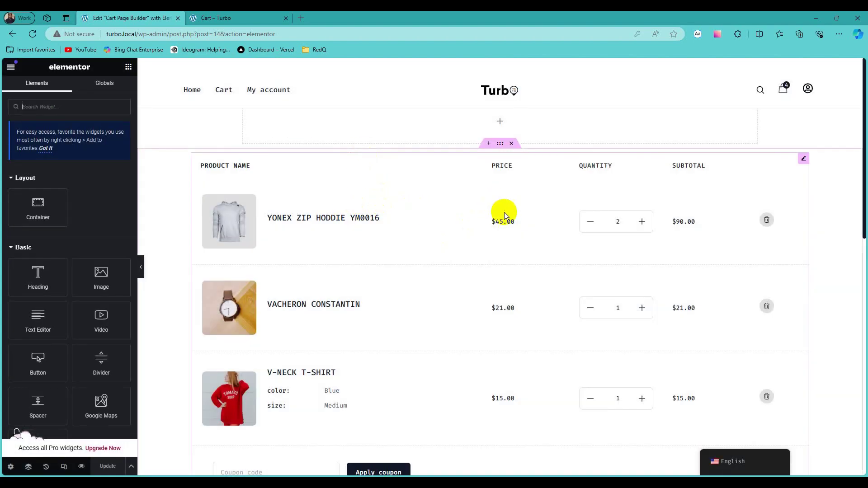
Step: View the live Cart – Turbo page to compare it with the template
scroll(496, 204, down, 7)
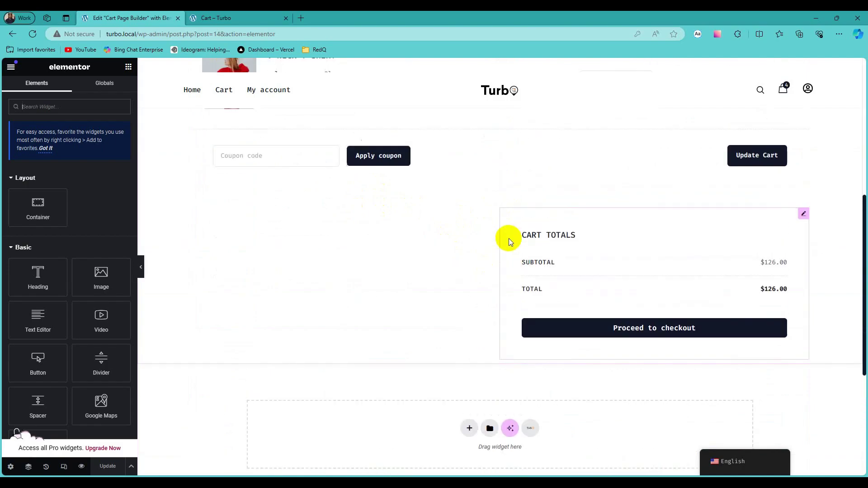
click(219, 18)
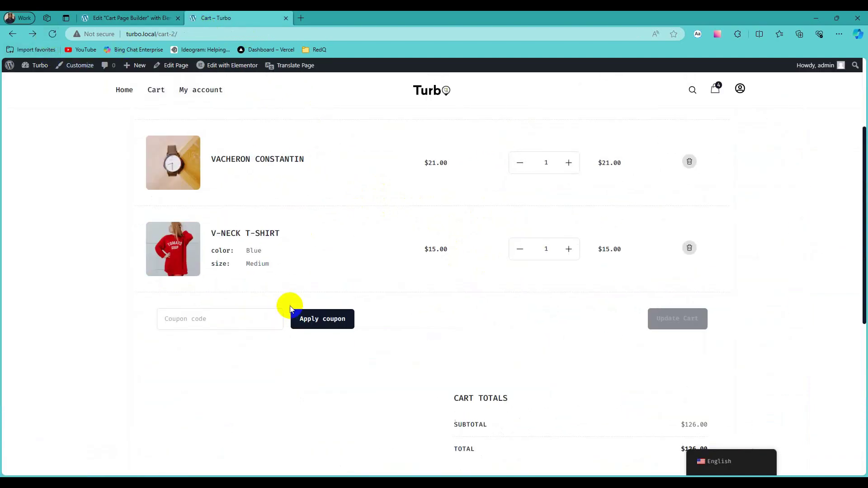
scroll(312, 310, up, 3)
scroll(438, 295, down, 5)
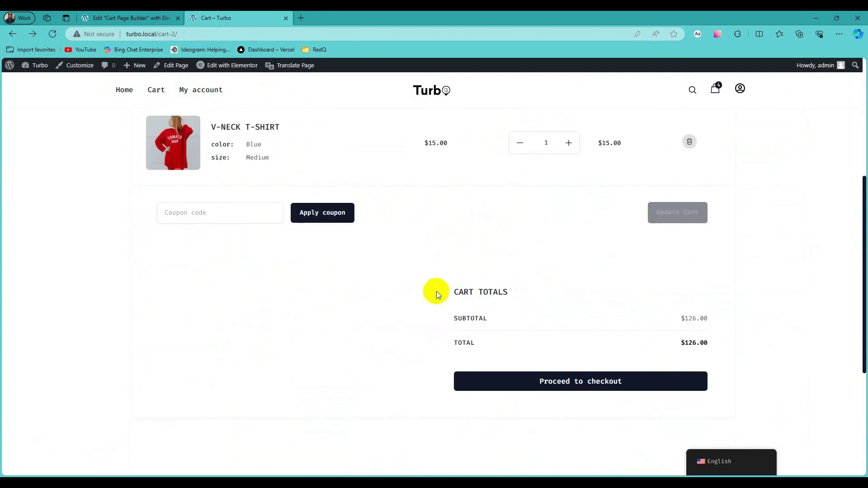
scroll(338, 315, up, 4)
Step: Return to the editor and select the container holding the cart table
click(131, 18)
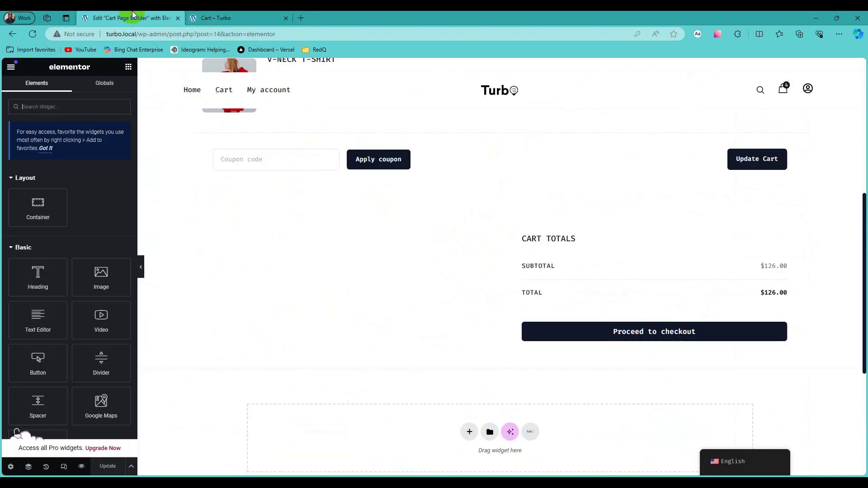
scroll(524, 229, up, 6)
click(500, 143)
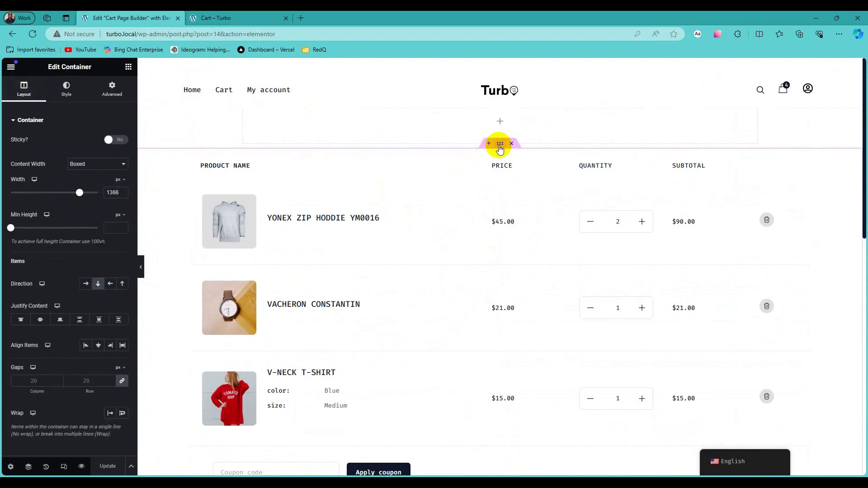
Step: Check the container's 1366 px width and border settings against the live cart page
click(114, 198)
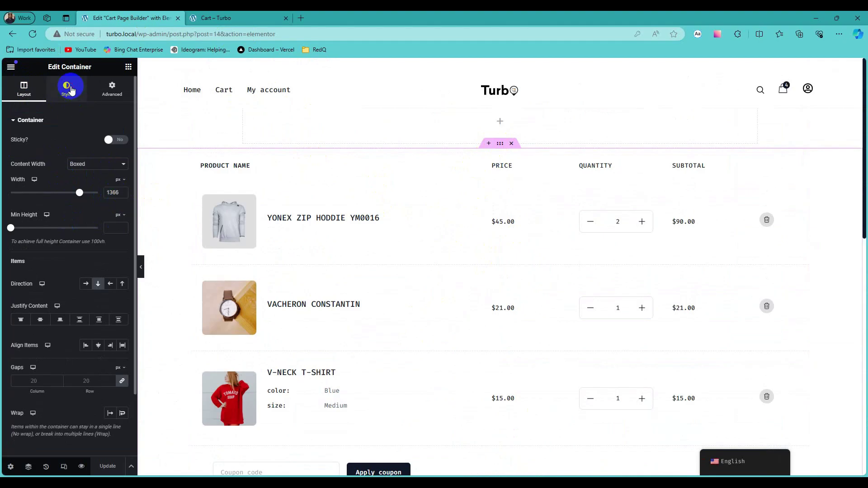
click(68, 88)
click(28, 218)
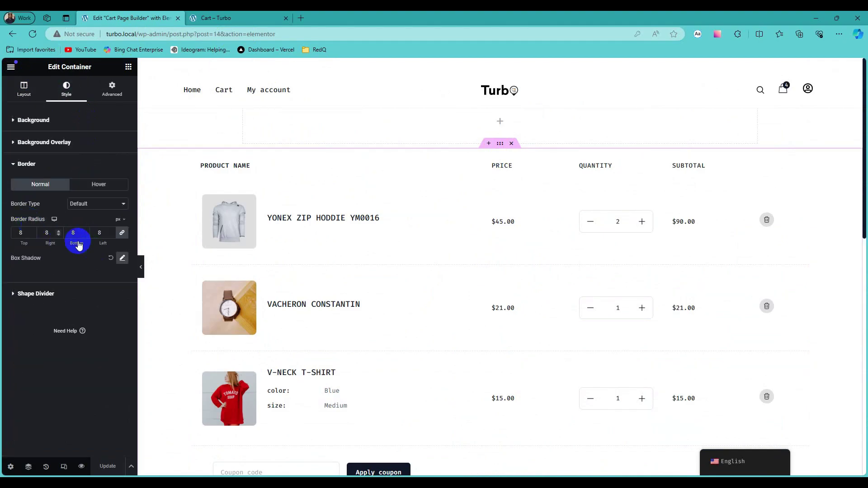
click(235, 18)
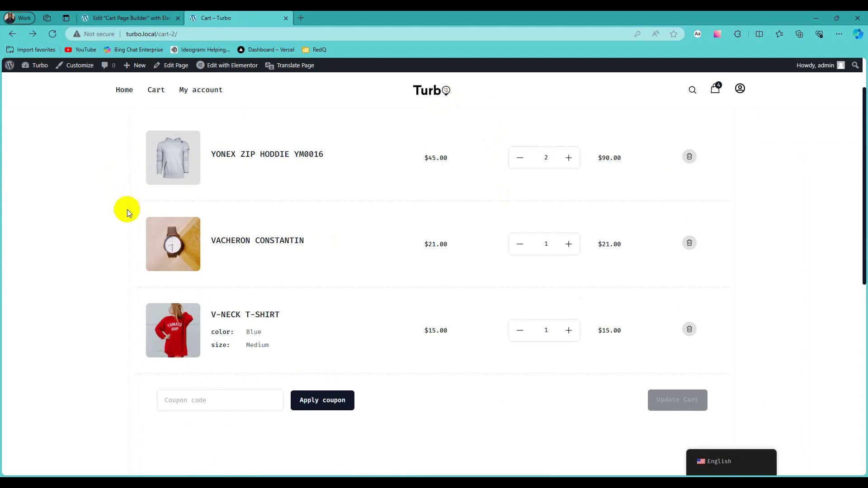
scroll(140, 280, down, 7)
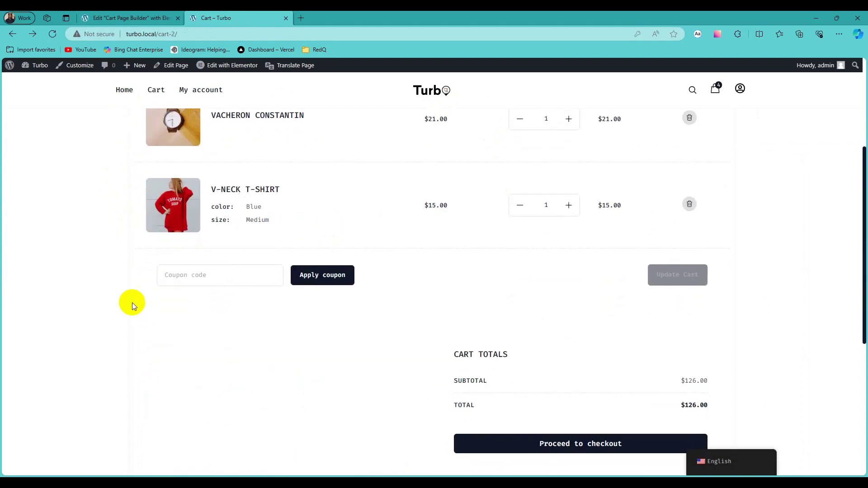
click(131, 16)
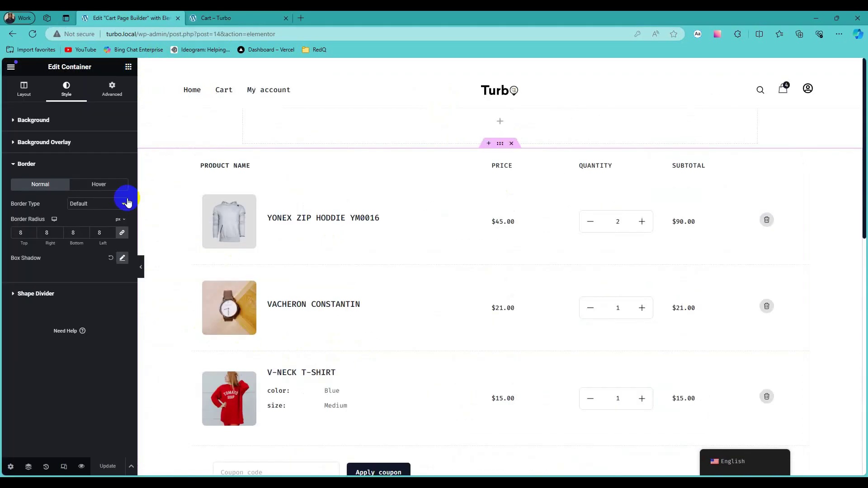
Step: Inspect the container's box shadow colour and zero padding, then select the cart table widget
click(122, 258)
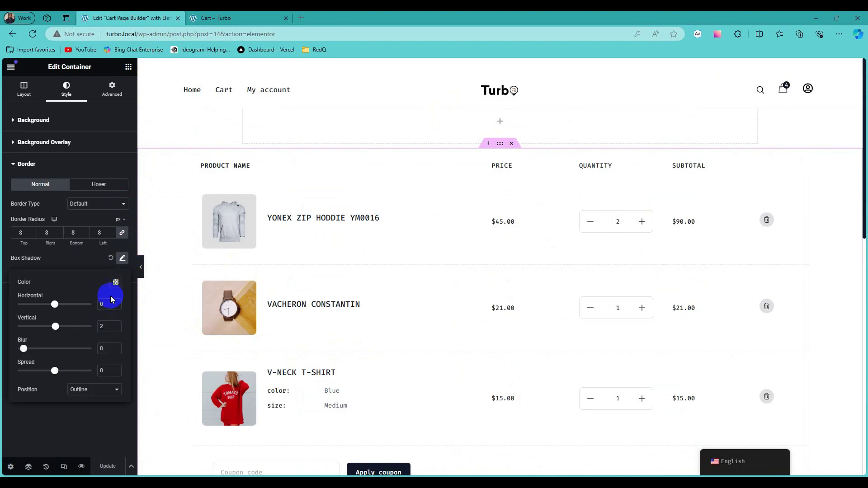
click(116, 280)
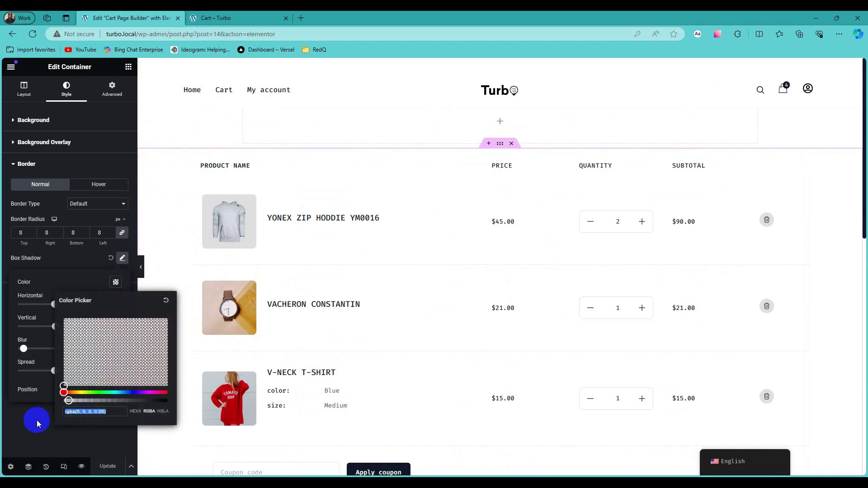
click(38, 391)
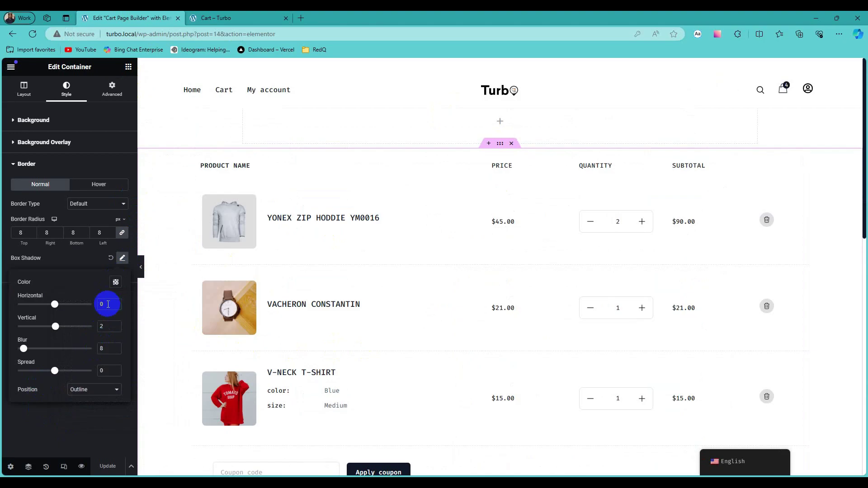
click(82, 409)
click(111, 91)
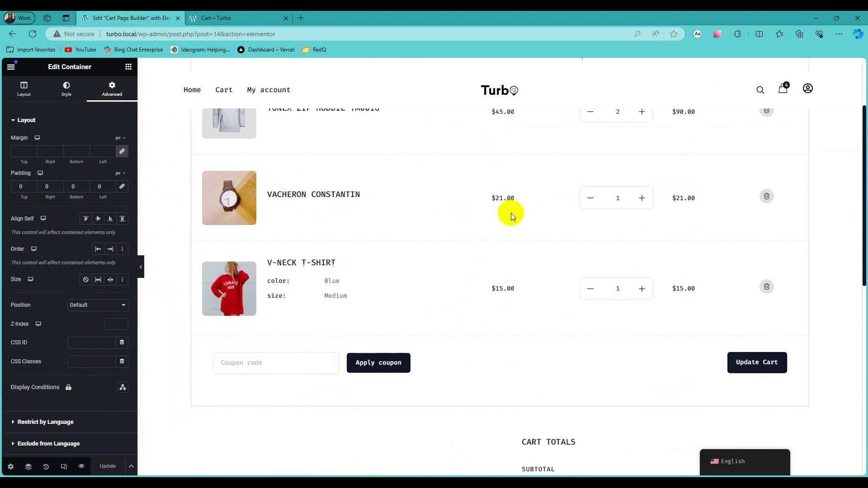
click(450, 240)
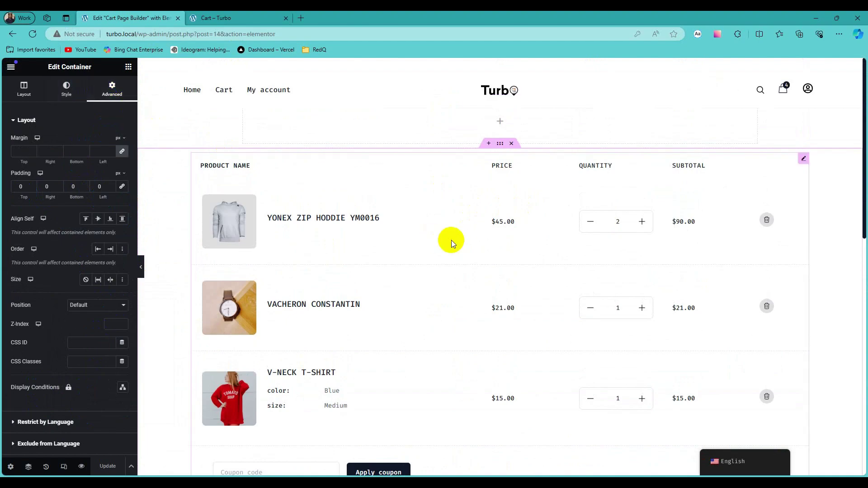
click(35, 202)
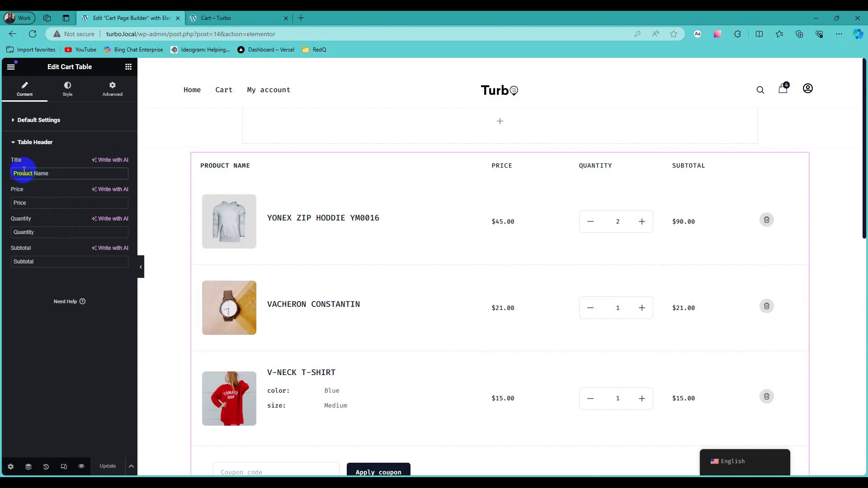
key(BackSpace)
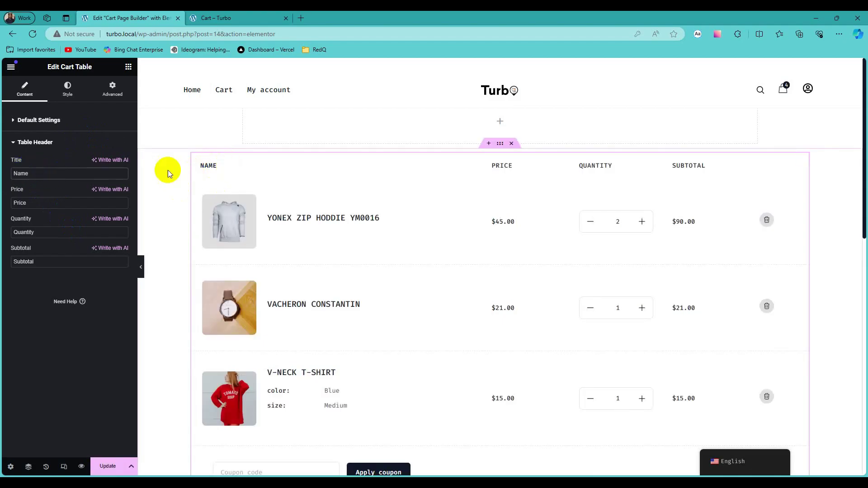
key(ctrl+z)
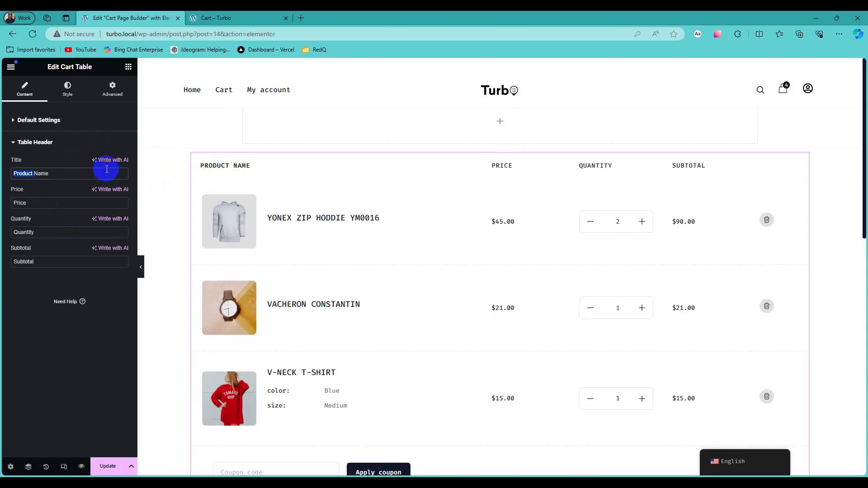
click(56, 120)
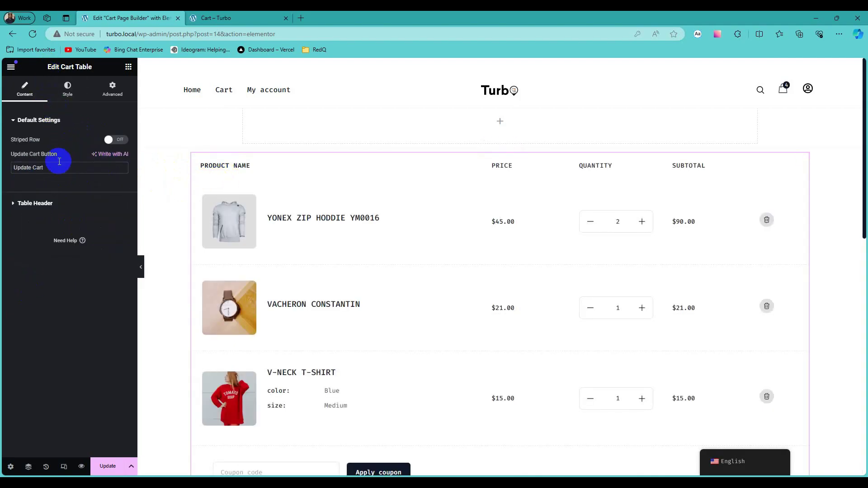
click(113, 140)
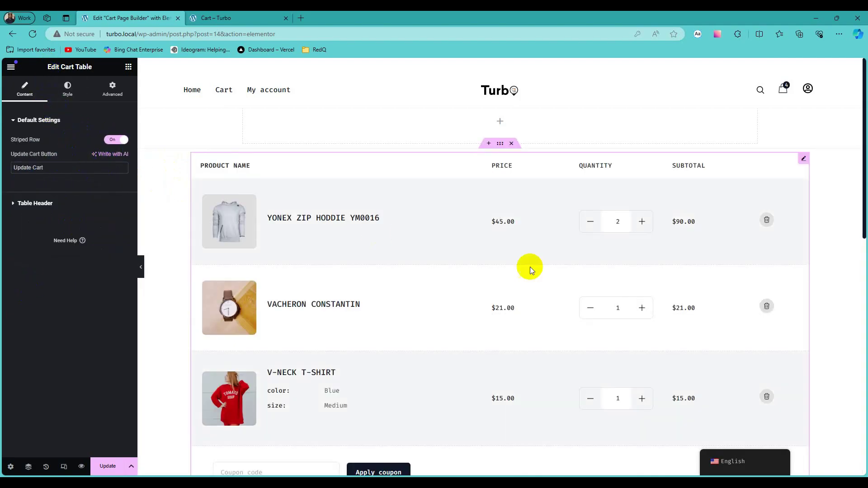
scroll(556, 260, down, 3)
scroll(375, 278, down, 3)
scroll(433, 247, up, 5)
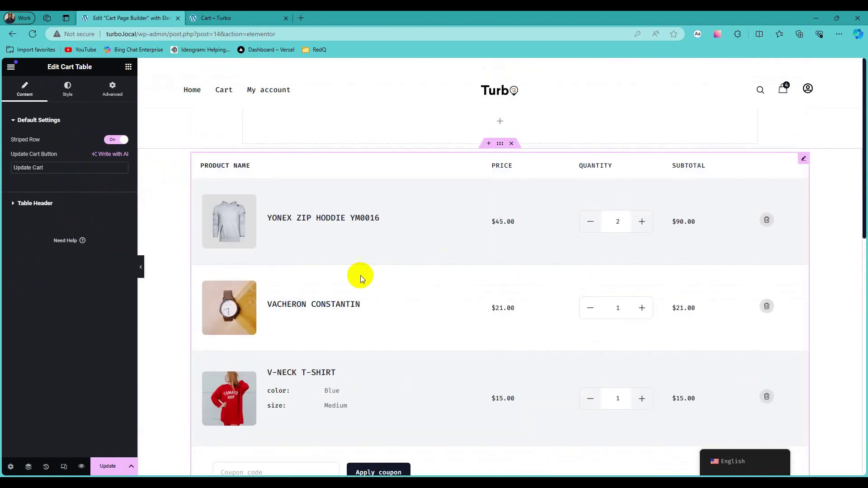
scroll(451, 291, down, 4)
scroll(349, 324, up, 4)
click(115, 139)
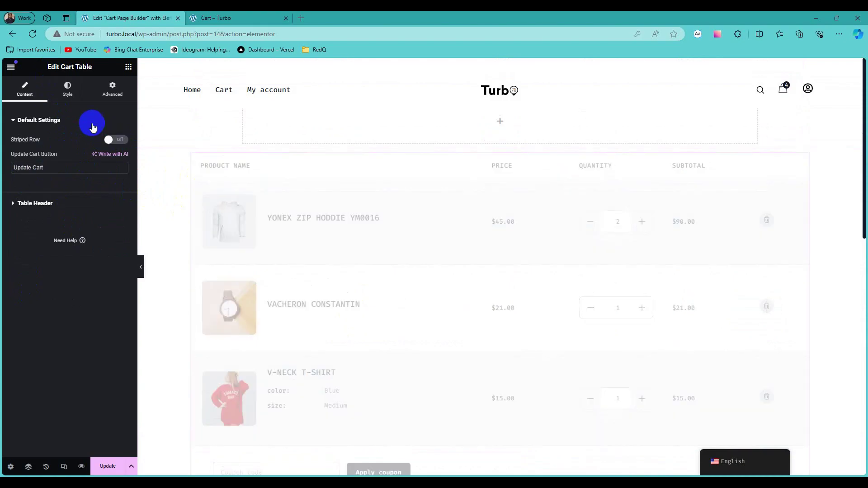
Step: Try a Classic red header background, then clear it to keep the header white
click(74, 93)
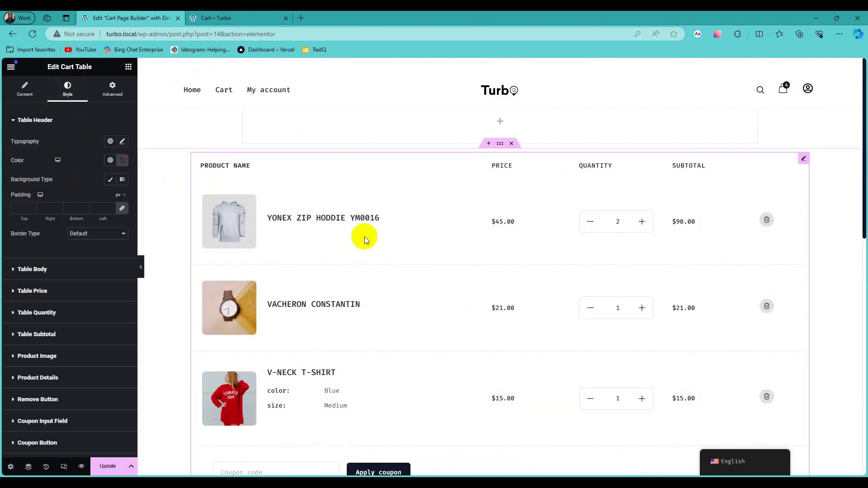
click(121, 166)
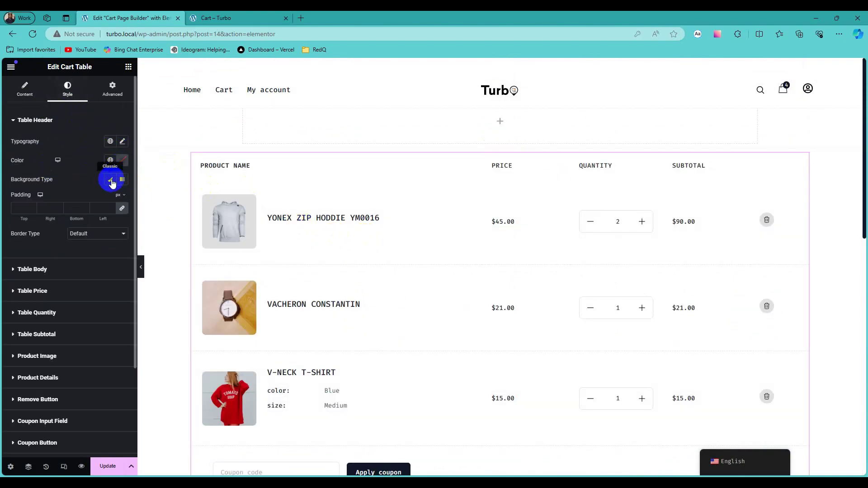
click(111, 180)
click(122, 198)
click(116, 242)
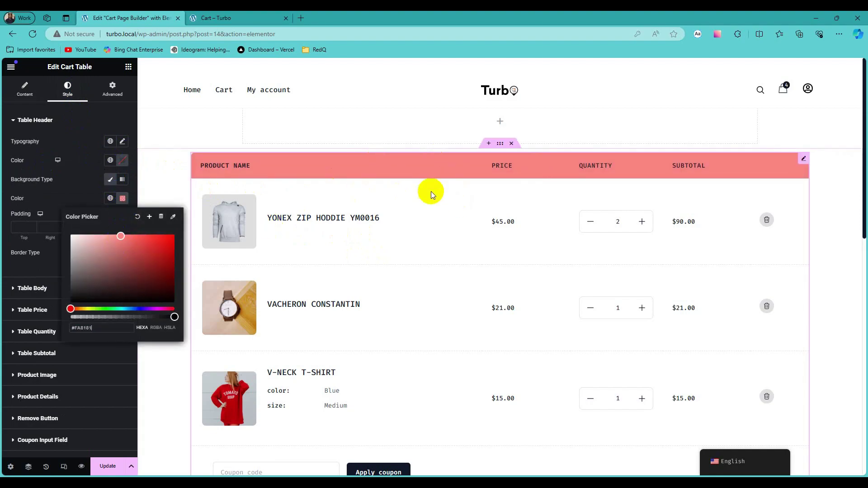
click(93, 200)
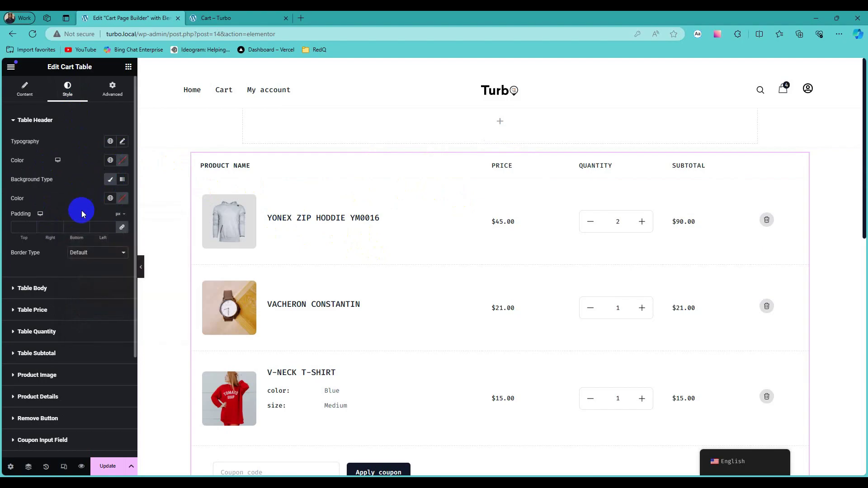
scroll(77, 212, down, 2)
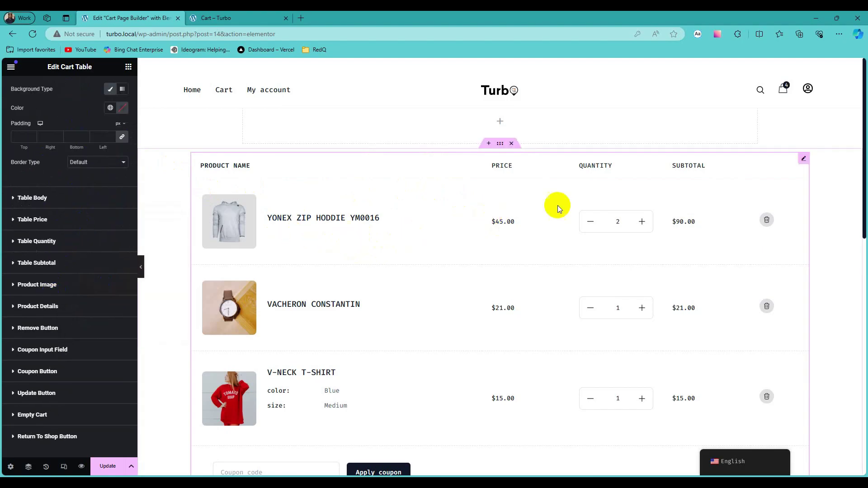
Step: Set the Table Body vertical alignment to Middle and horizontal alignment to Left
click(42, 198)
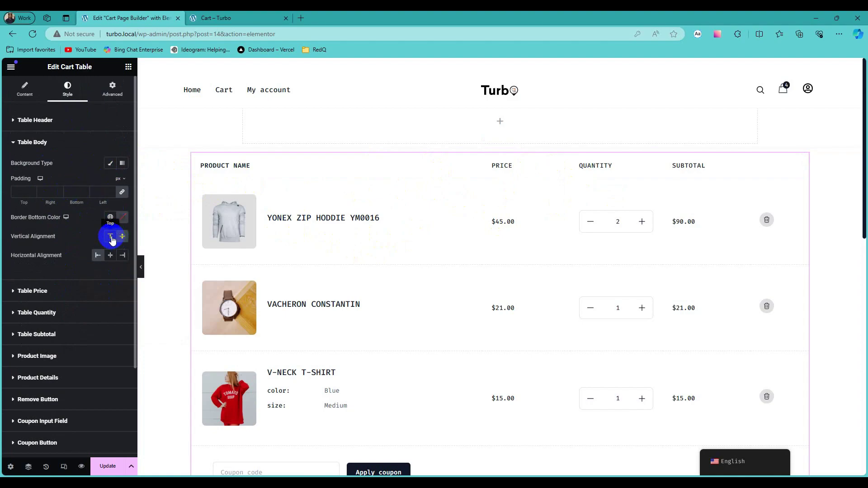
click(111, 238)
click(122, 239)
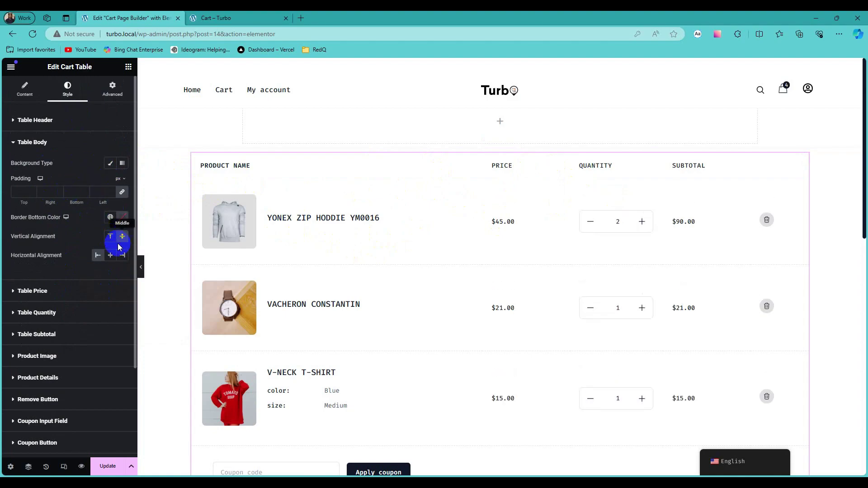
click(110, 256)
click(121, 256)
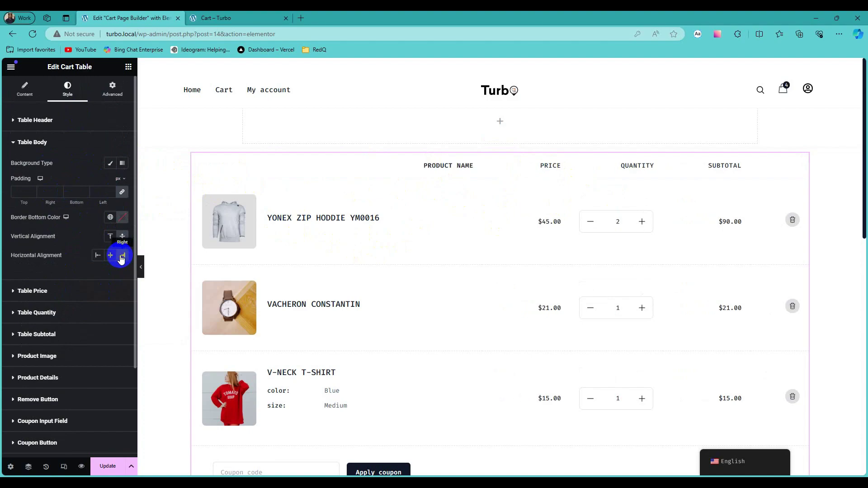
click(98, 256)
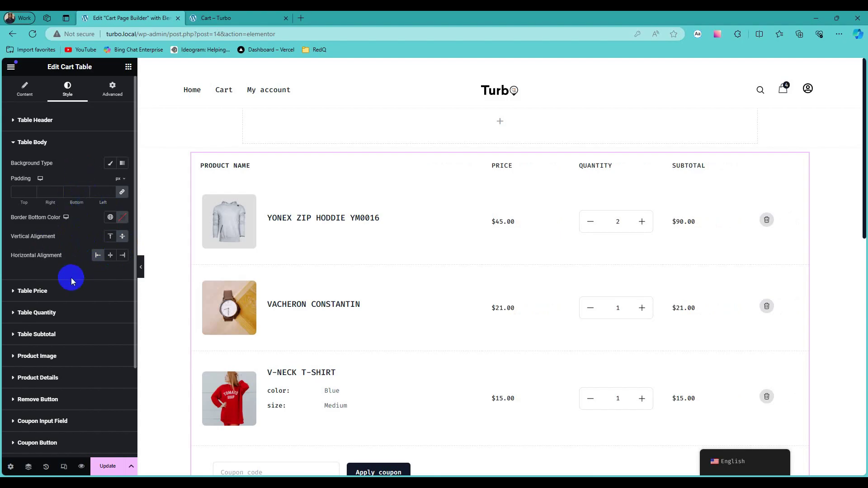
scroll(488, 225, down, 4)
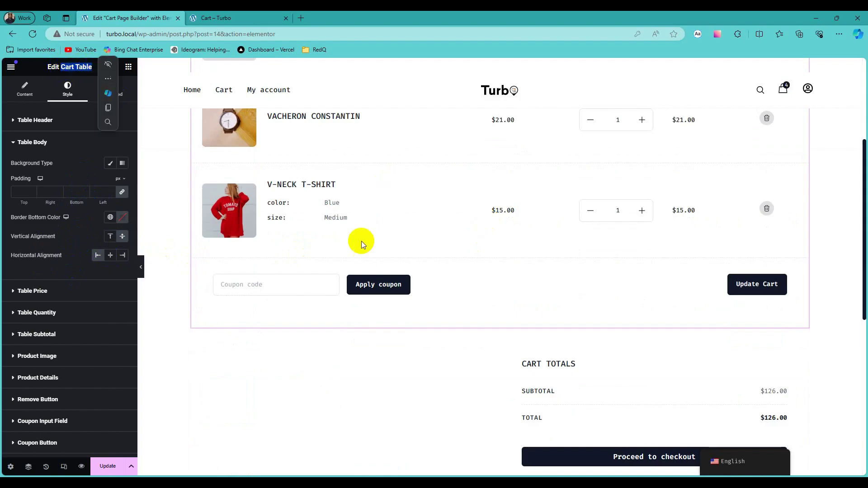
click(129, 67)
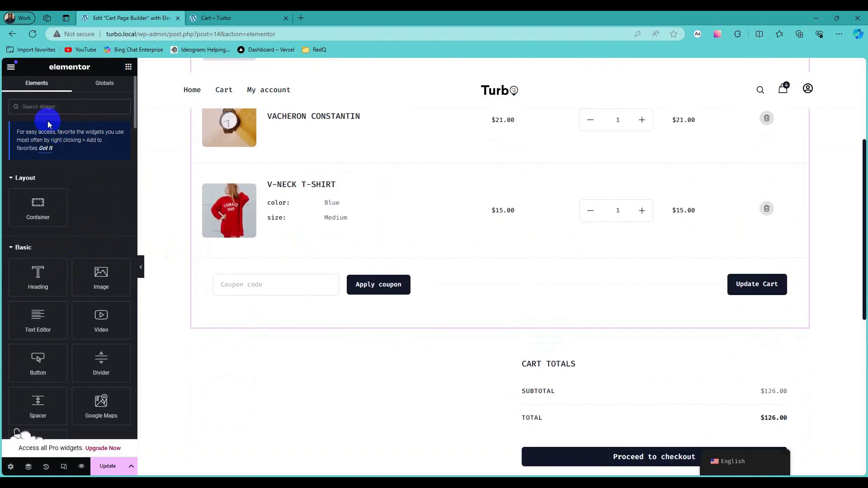
text(cart)
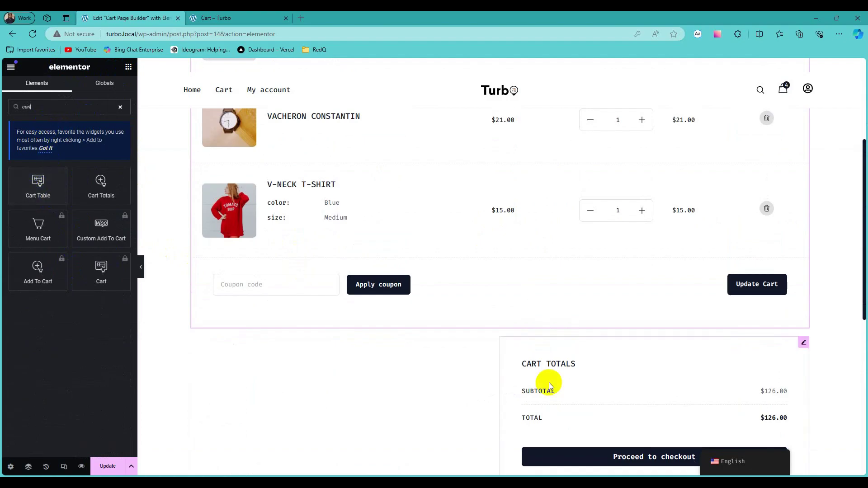
scroll(549, 382, down, 4)
click(615, 181)
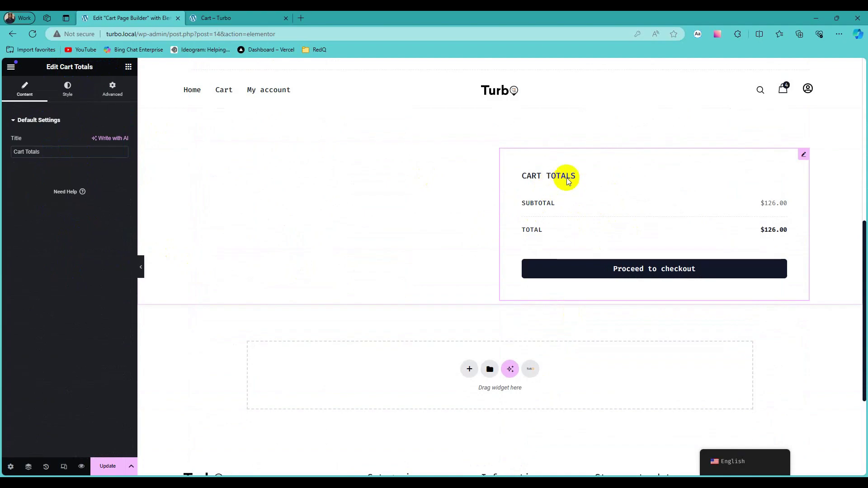
click(68, 92)
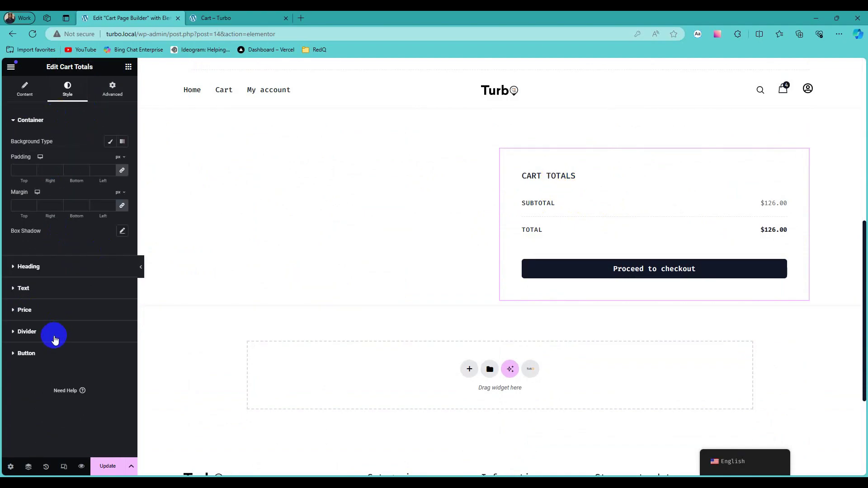
scroll(386, 352, up, 7)
Step: Lower the hoodie's quantity to 1 and widen the coupon input Min Width to 283 px
click(407, 286)
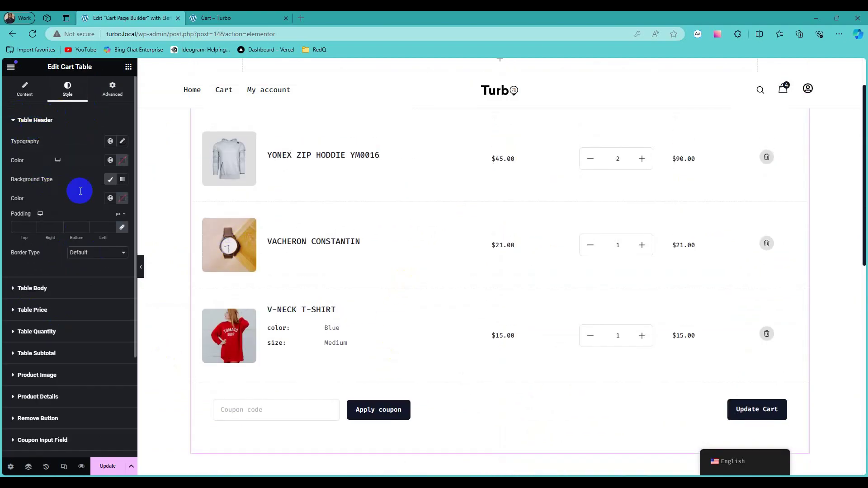
click(590, 159)
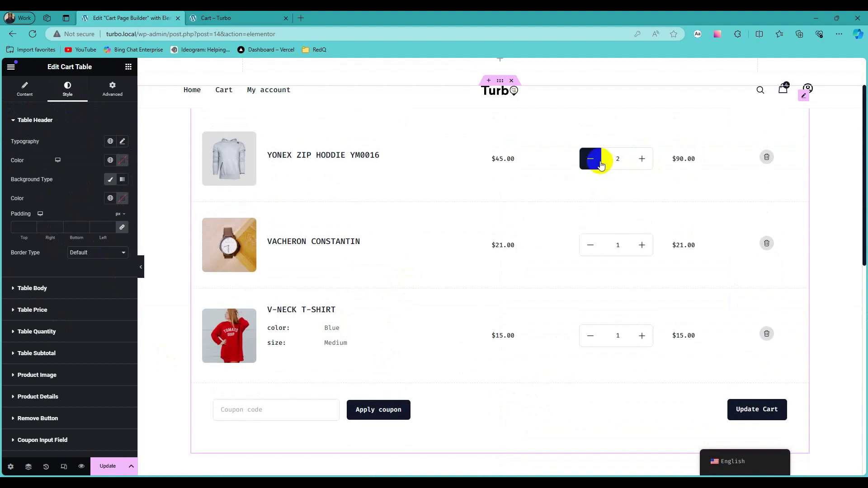
scroll(58, 306, down, 3)
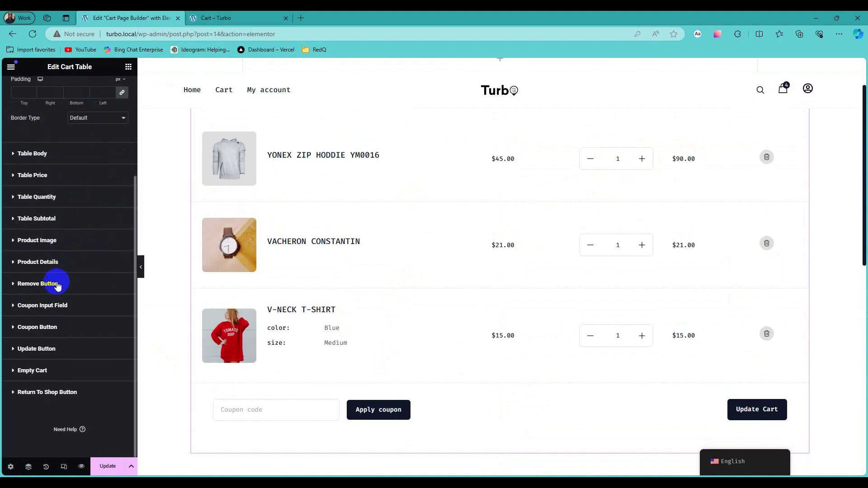
click(51, 306)
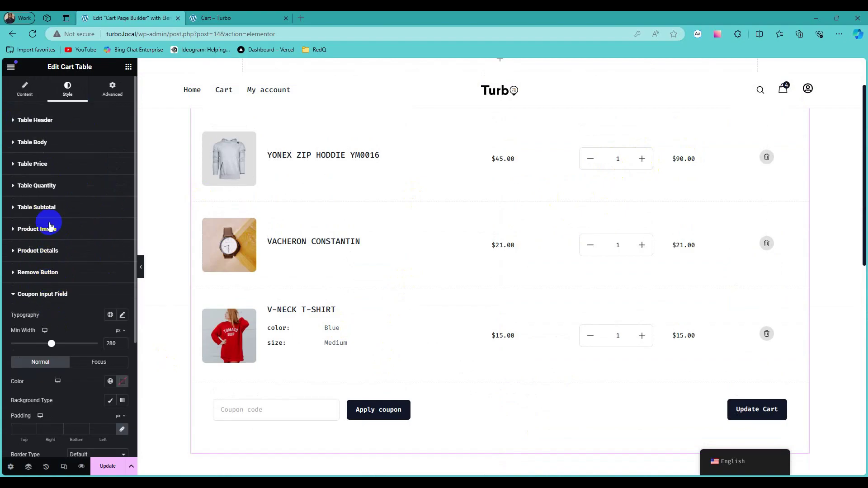
scroll(323, 357, down, 3)
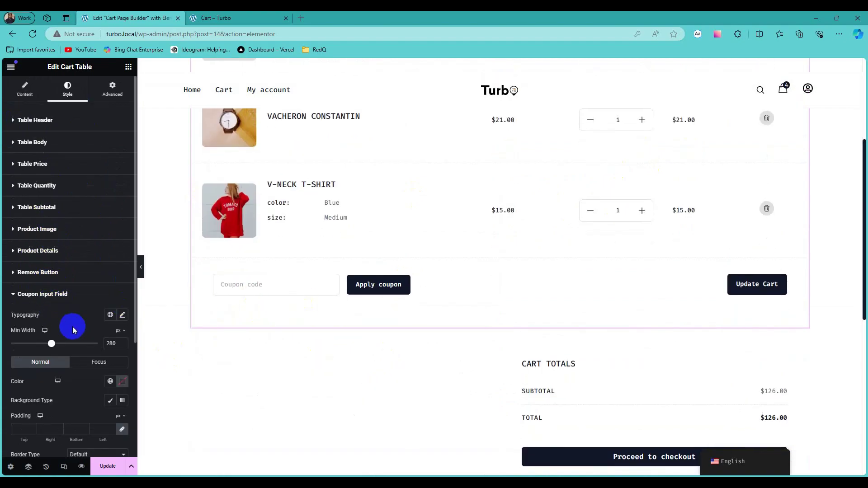
mouse_move(51, 344)
mouse_down()
mouse_move(62, 343)
mouse_move(52, 343)
mouse_up()
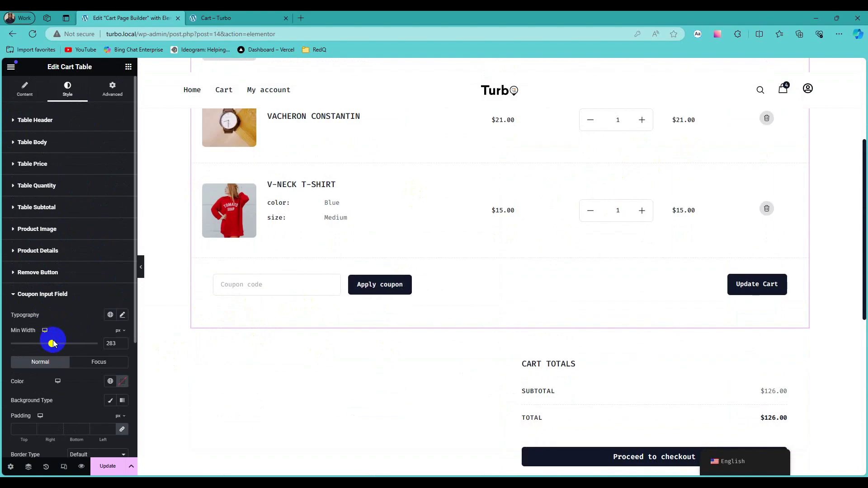
click(45, 186)
scroll(480, 297, up, 4)
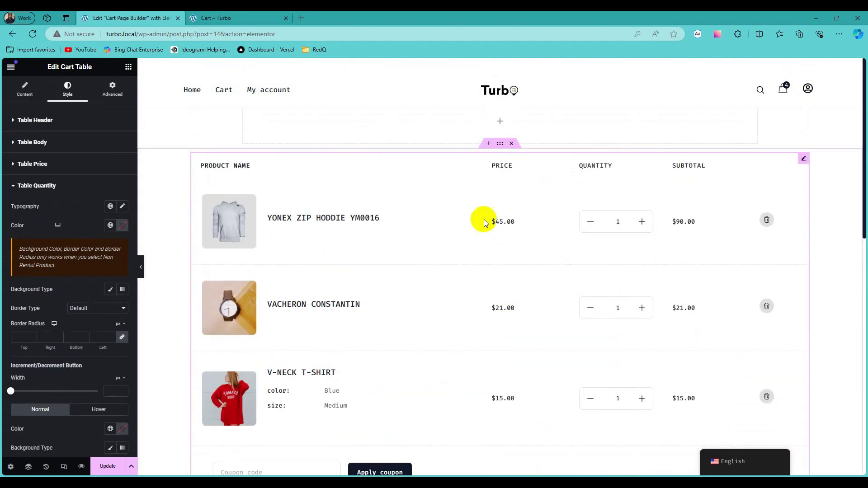
drag(16, 249, 63, 271)
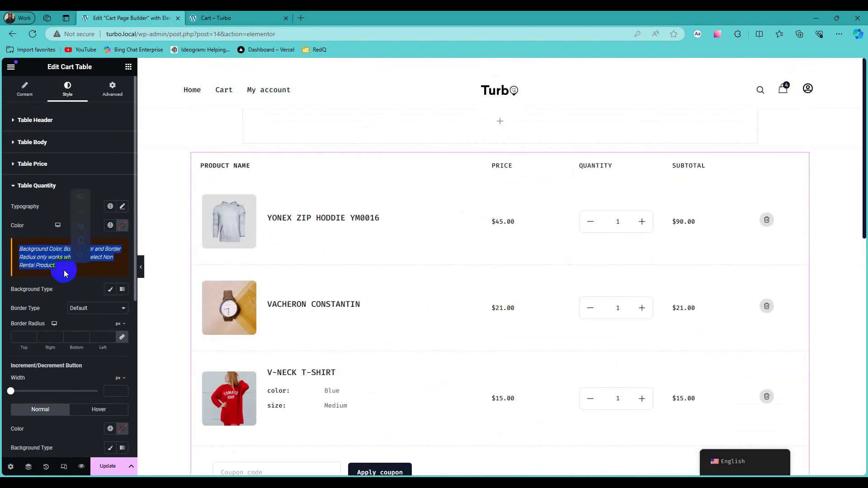
click(64, 271)
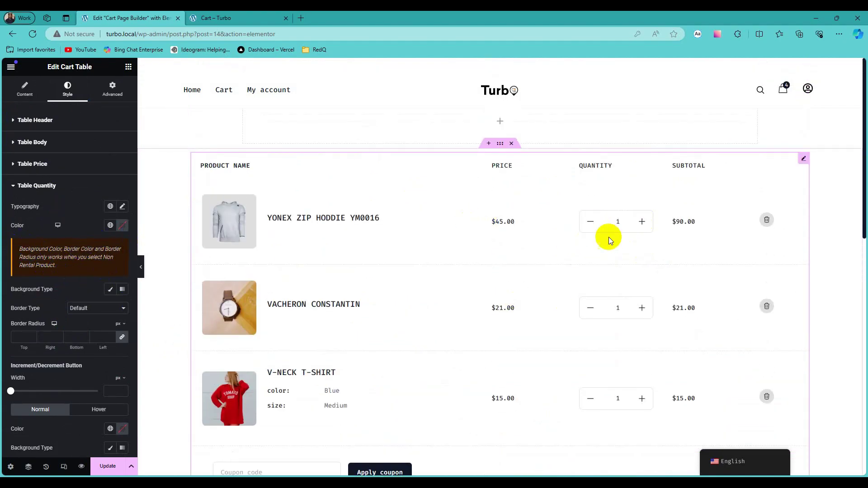
click(123, 207)
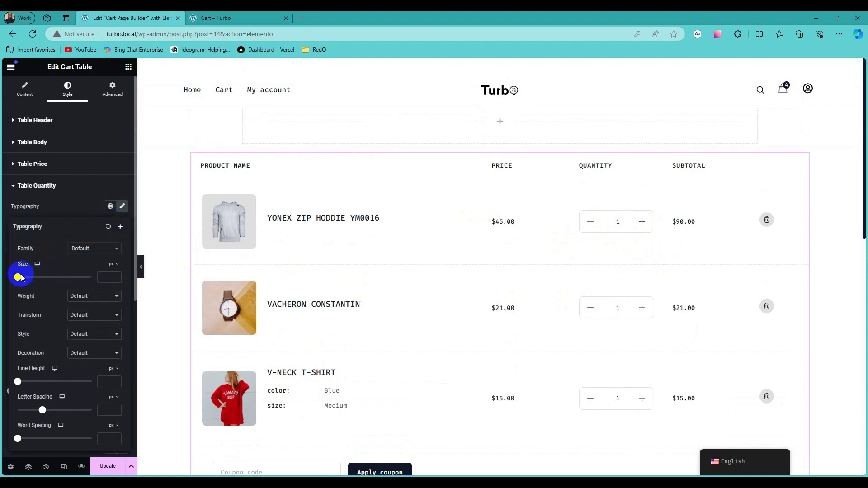
drag(23, 277, 20, 278)
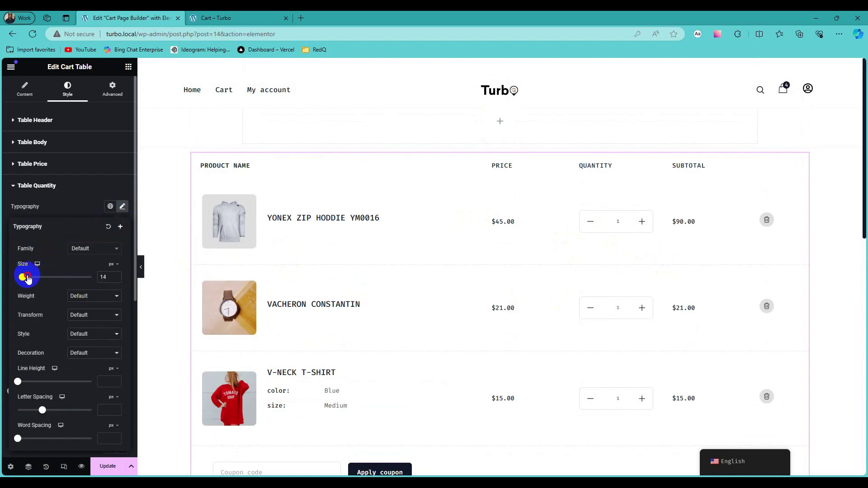
click(82, 212)
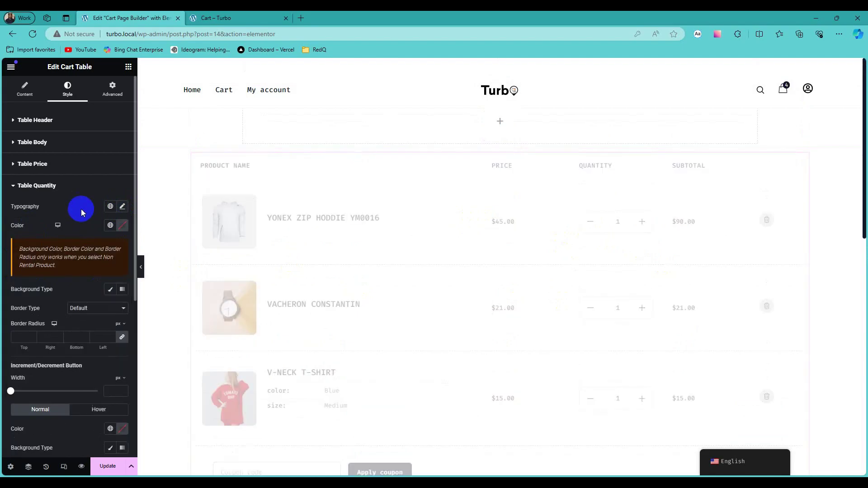
click(123, 226)
mouse_move(158, 275)
mouse_down()
mouse_move(151, 297)
mouse_move(163, 285)
mouse_move(155, 281)
mouse_up()
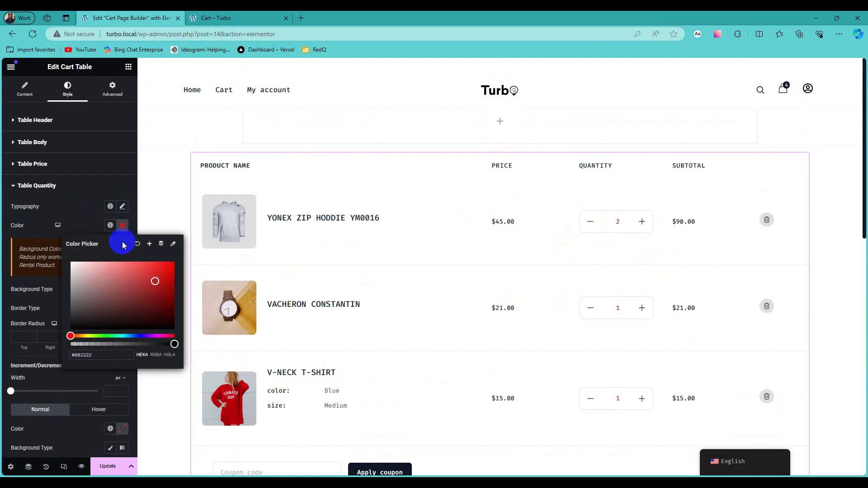
click(138, 246)
scroll(54, 294, down, 3)
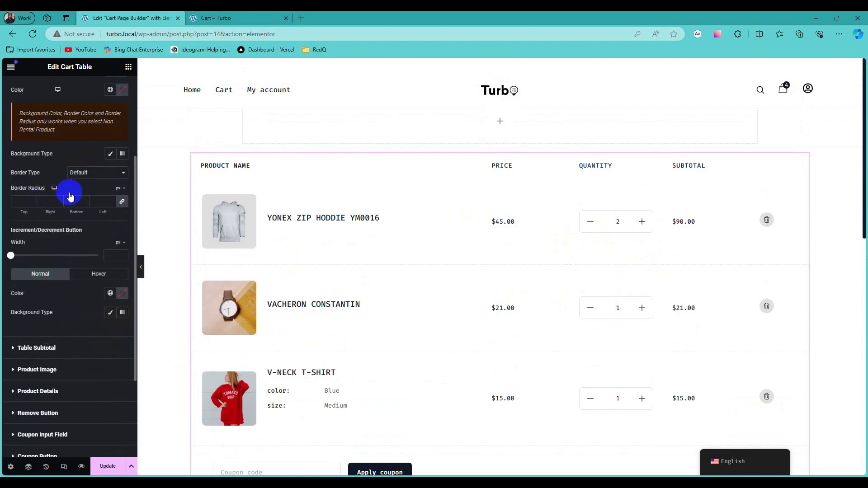
click(123, 202)
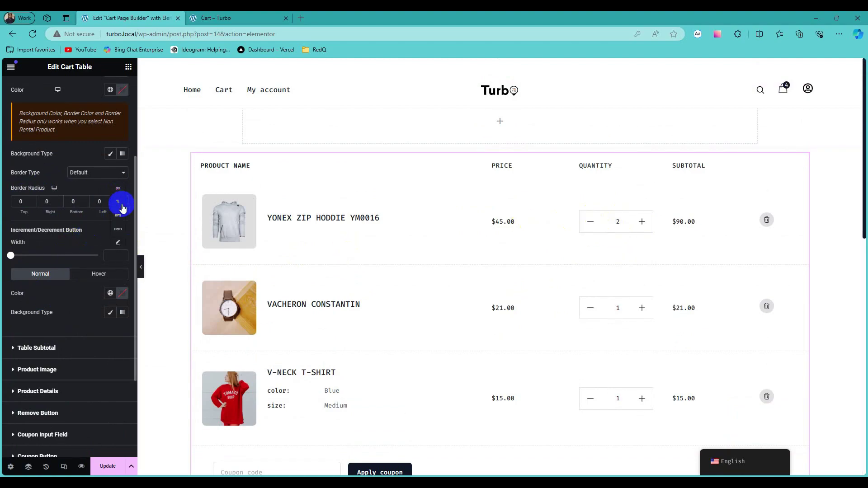
click(110, 205)
click(30, 208)
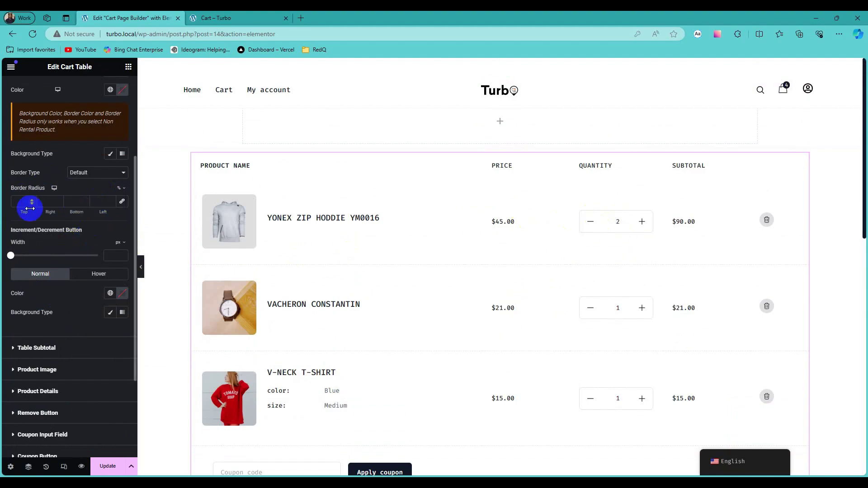
click(120, 192)
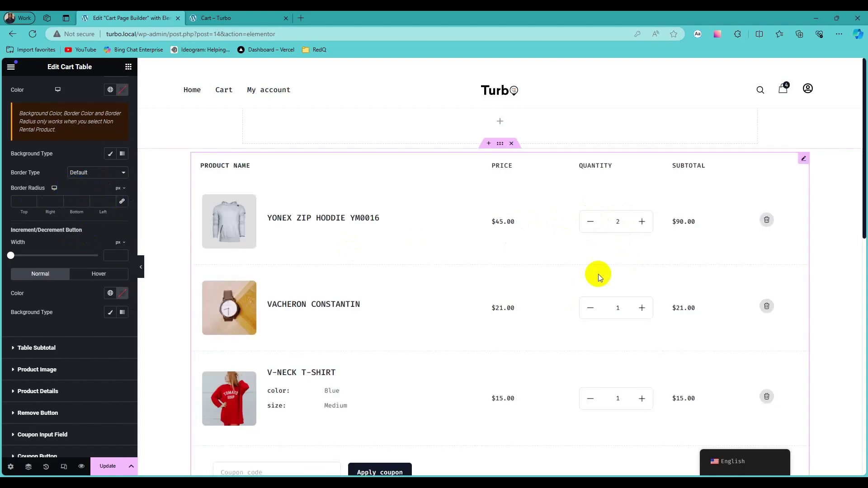
Step: Give the Normal plus/minus buttons a Classic #811C1C dark-red background and white icon colour
scroll(84, 322, down, 1)
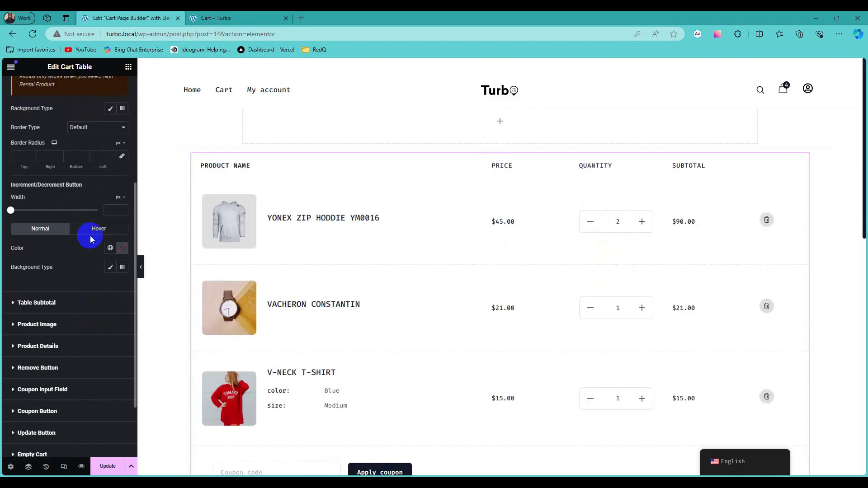
click(77, 231)
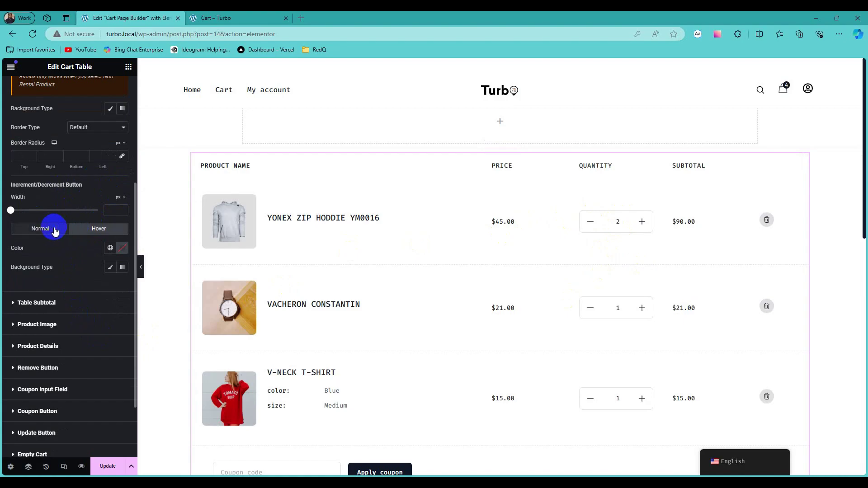
click(55, 228)
scroll(608, 284, down, 3)
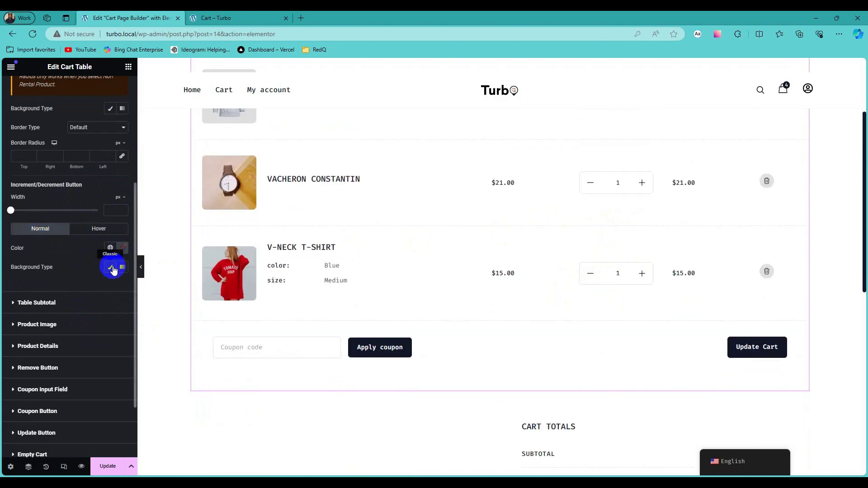
click(110, 267)
click(119, 289)
drag(143, 356, 152, 355)
click(122, 248)
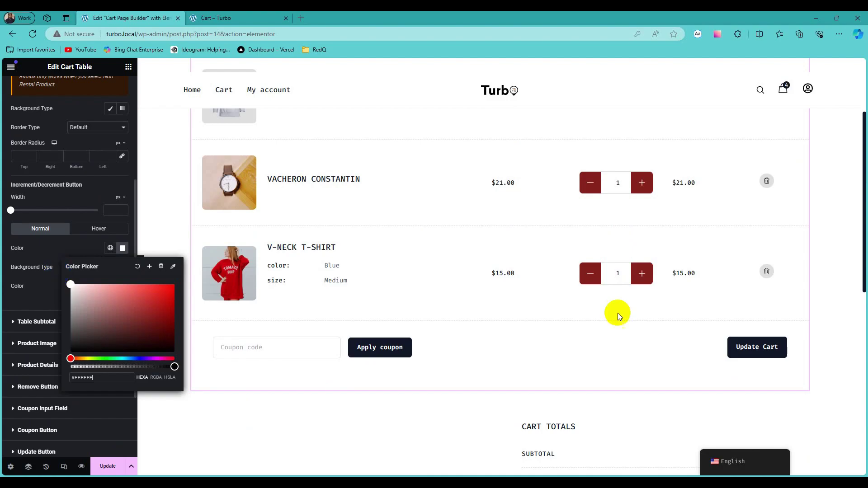
click(69, 249)
Step: Try a light pink quantity box background, then clear it back to plain white
scroll(69, 248, up, 3)
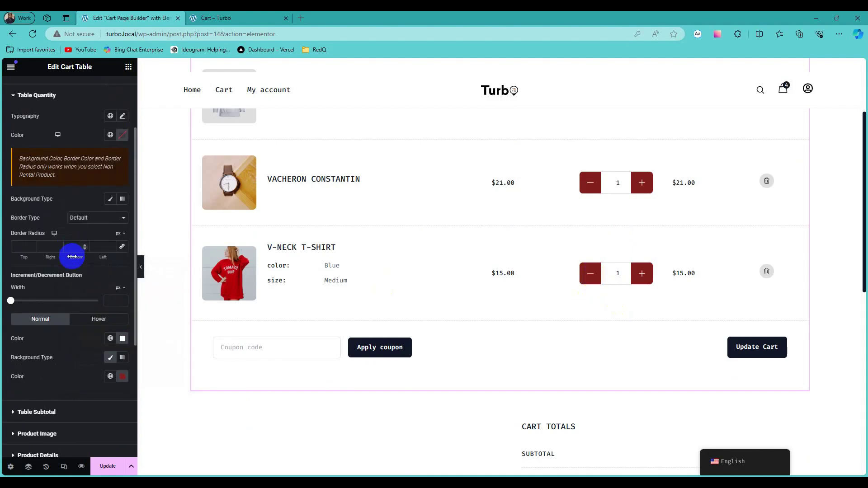
click(110, 244)
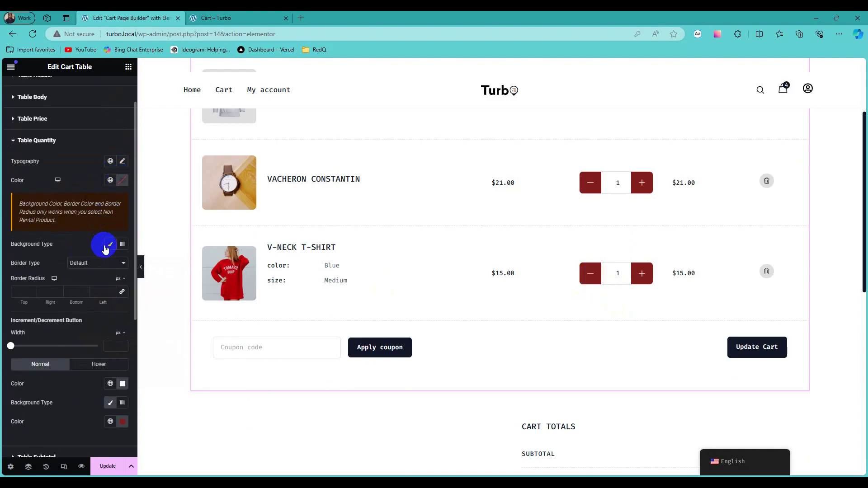
click(123, 263)
click(90, 298)
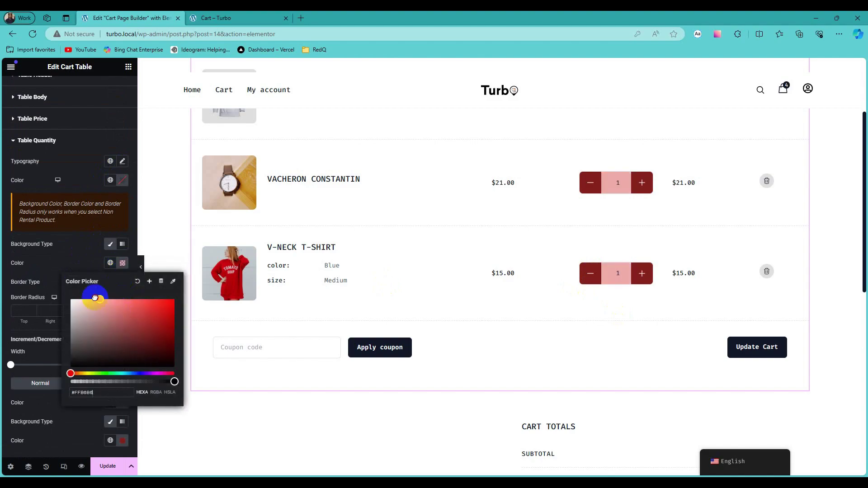
drag(117, 367, 106, 326)
click(136, 282)
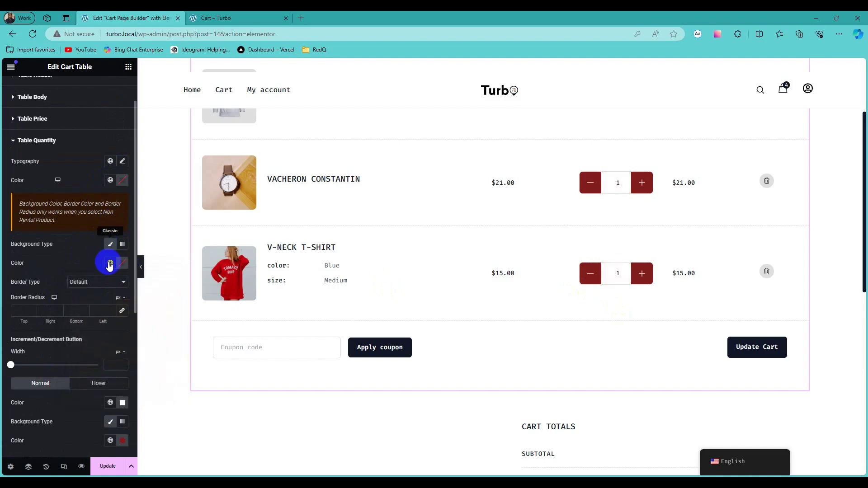
scroll(365, 435, down, 6)
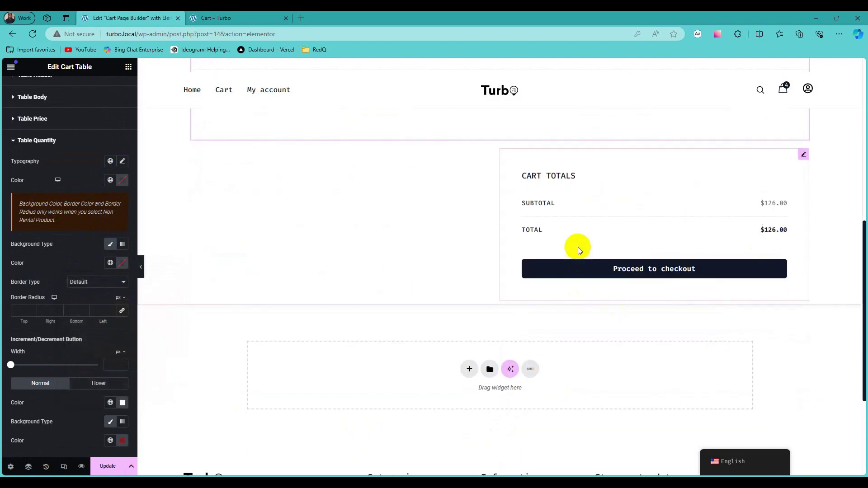
Step: Glance at the live Cart – Turbo page and return to the template editor
click(214, 17)
scroll(267, 183, up, 7)
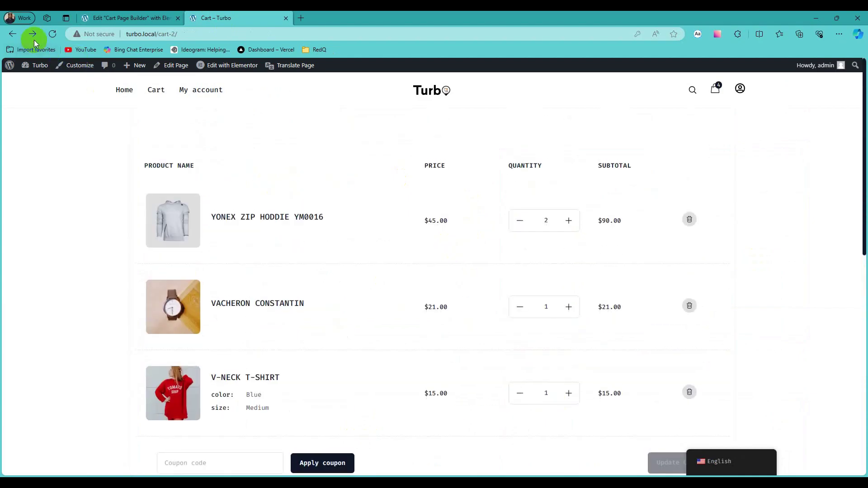
click(131, 17)
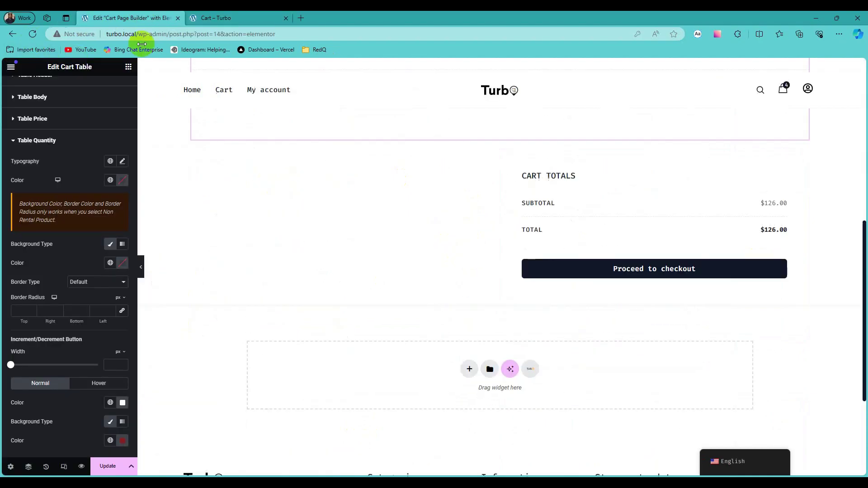
Step: Reload the live cart page to inspect the dark-red quantity buttons with white symbols
click(255, 15)
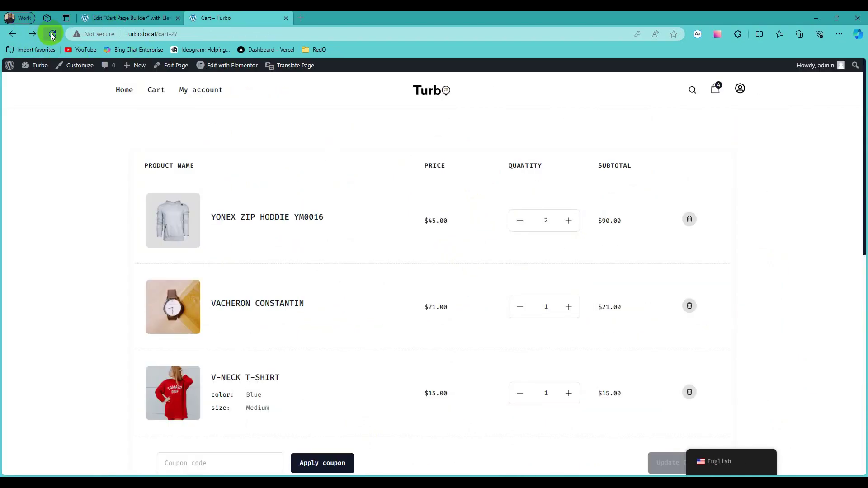
click(52, 34)
scroll(455, 232, down, 4)
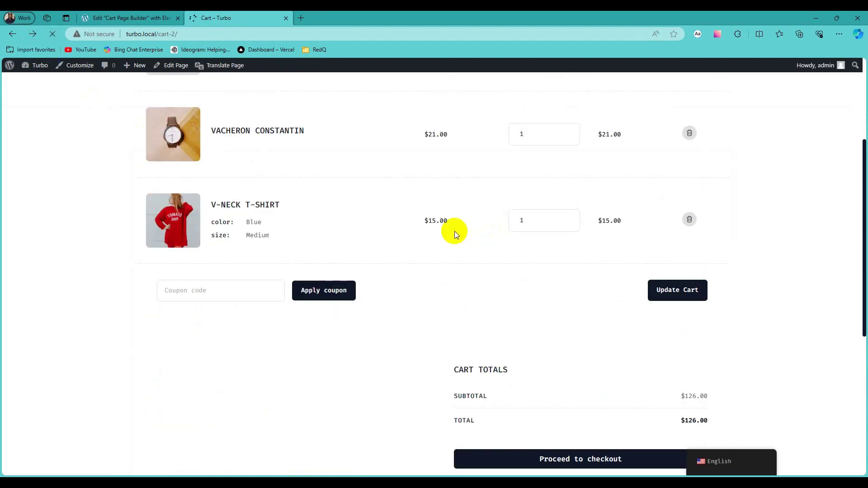
scroll(454, 232, down, 3)
scroll(462, 235, up, 6)
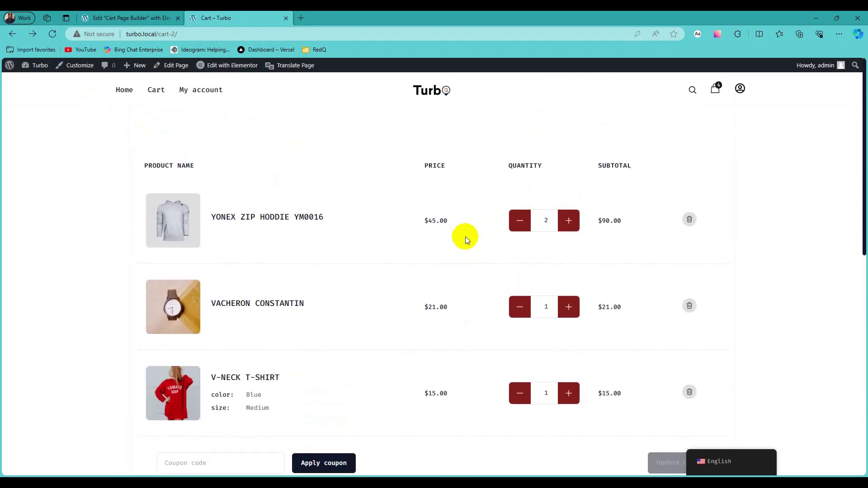
scroll(468, 223, down, 5)
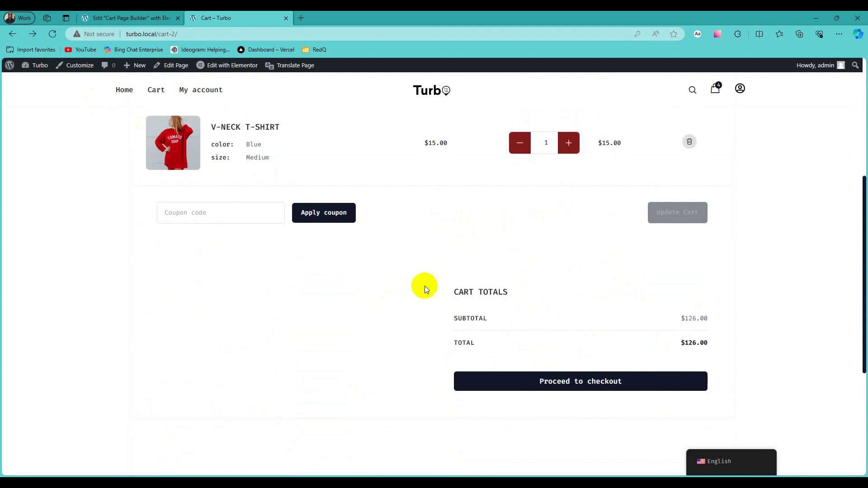